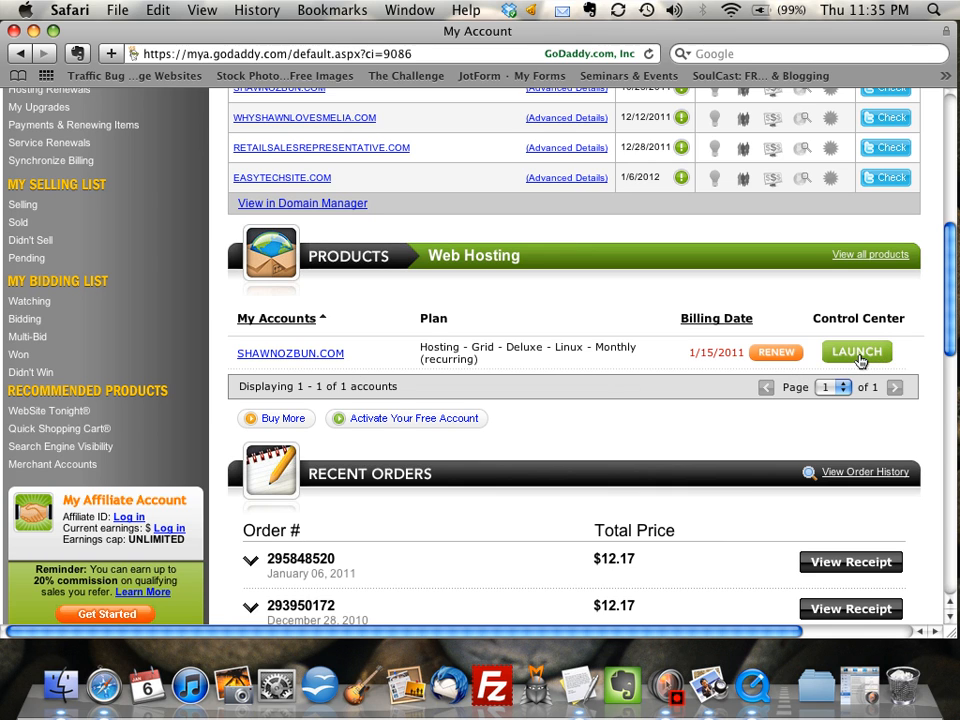
# Launch the hosting account's control center and view its list of hosted domains
pyautogui.click(857, 356)
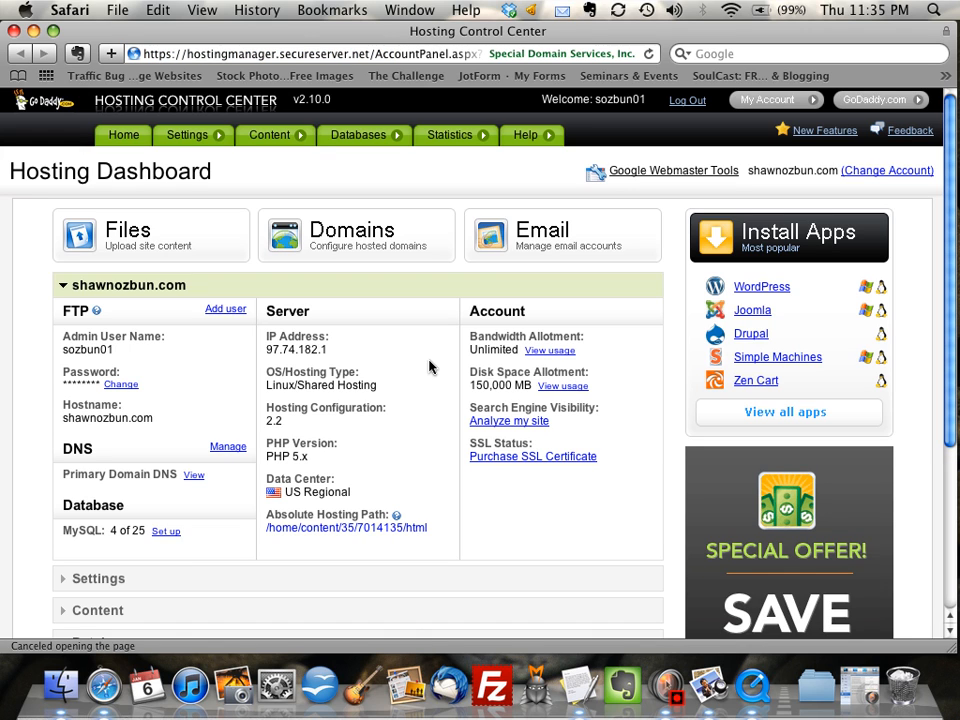
pyautogui.click(364, 242)
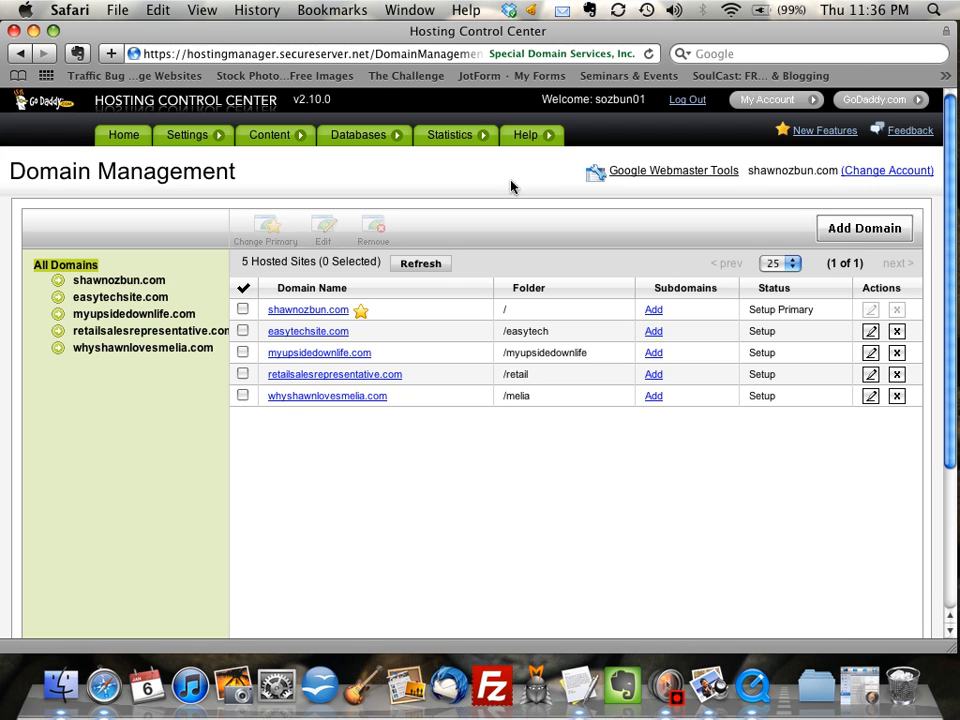
# Go back from Domain Management to the Hosting Dashboard via the Home tab
pyautogui.click(124, 142)
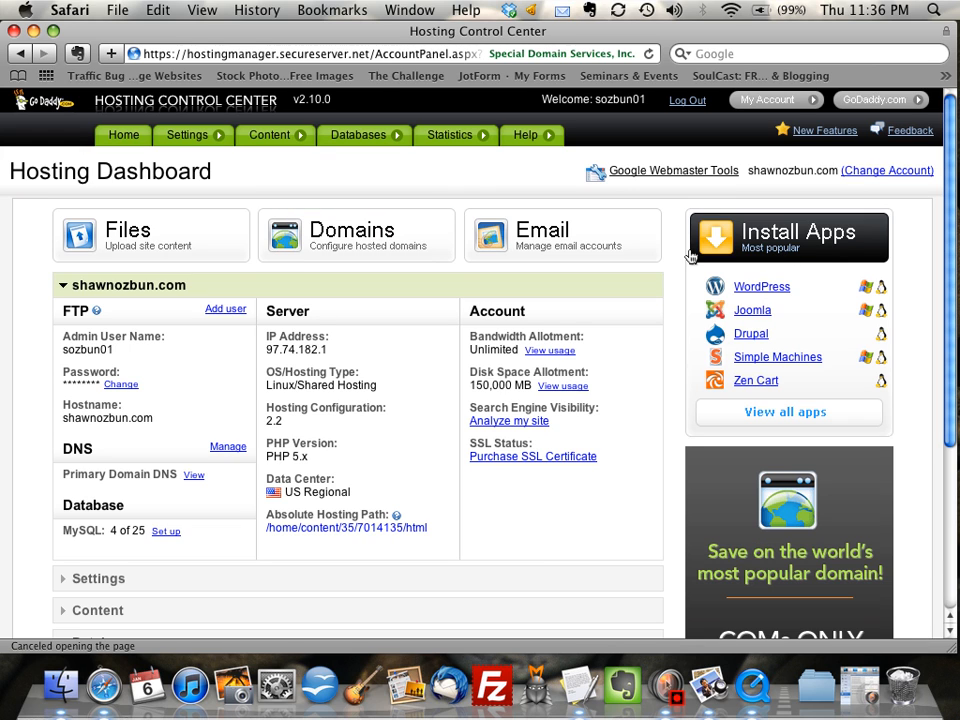
# Browse Install Apps and open the WordPress 3.0.4 application details page
pyautogui.click(793, 241)
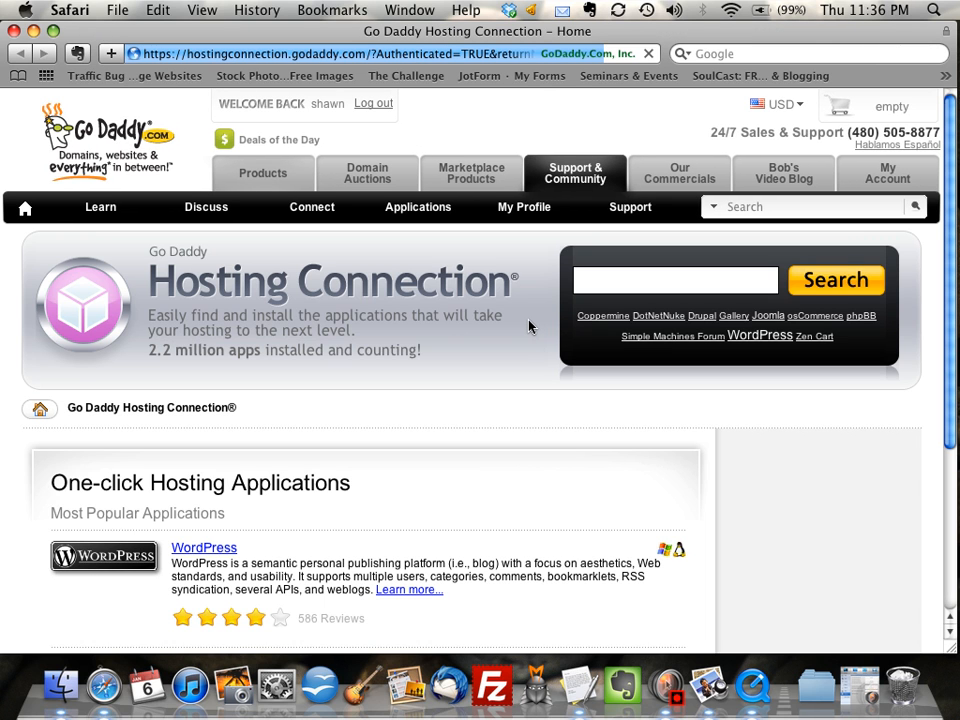
pyautogui.scroll(-2, 510, 345)
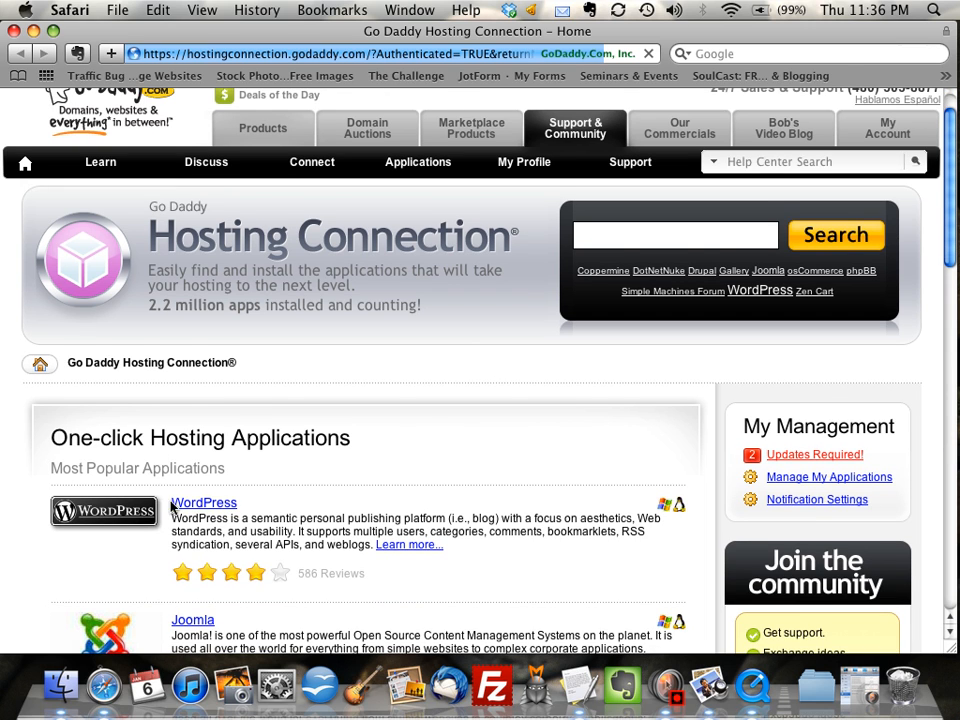
pyautogui.scroll(-2, 426, 430)
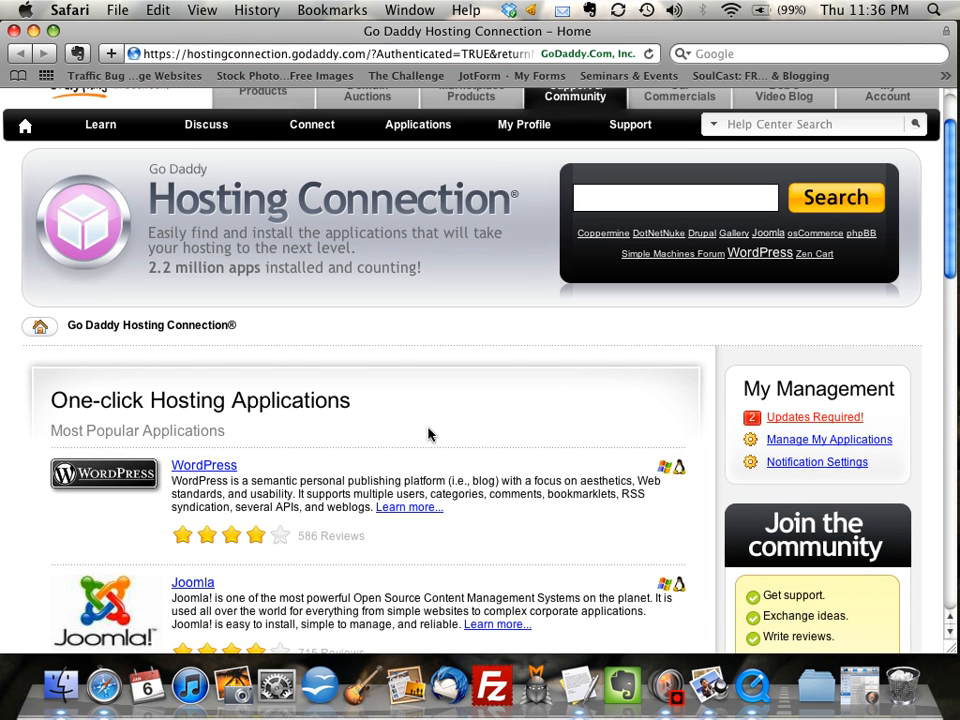
pyautogui.click(212, 466)
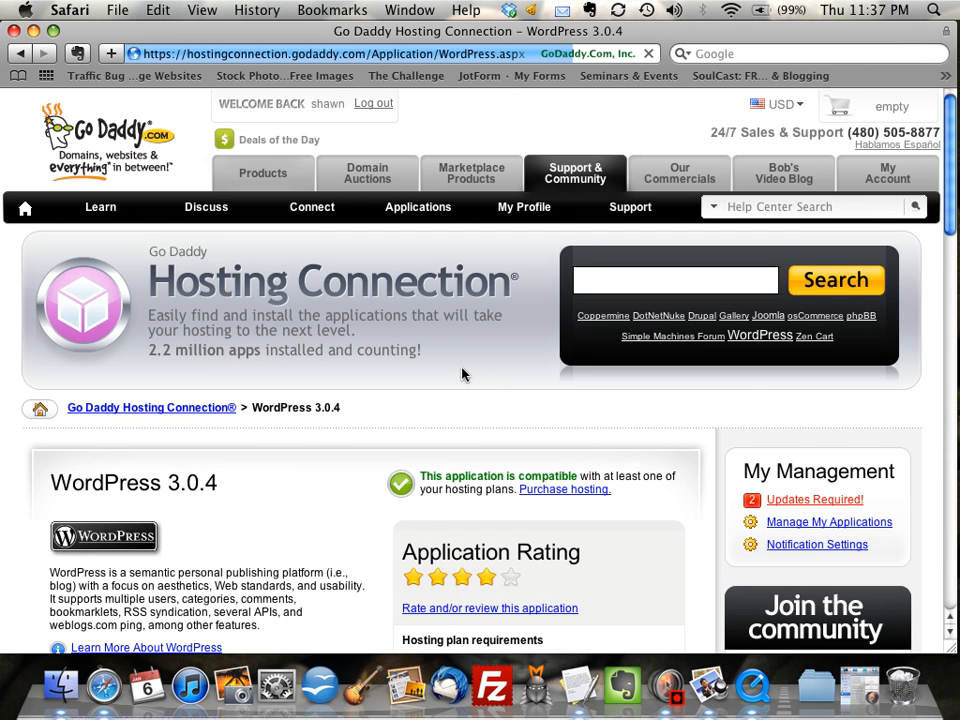
pyautogui.scroll(-3, 465, 373)
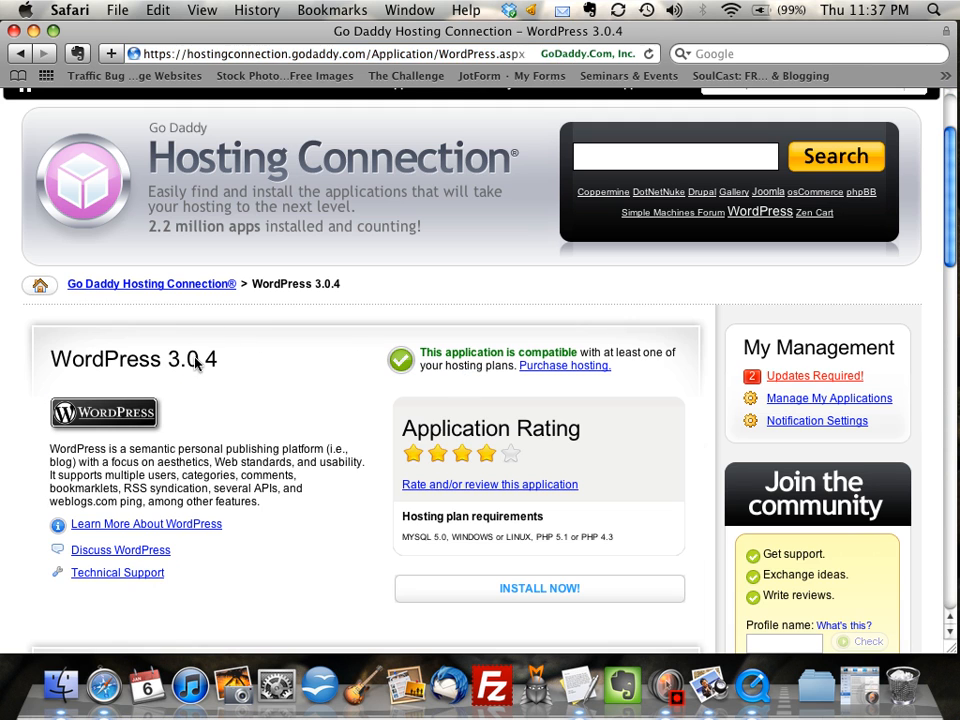
pyautogui.scroll(-1, 557, 563)
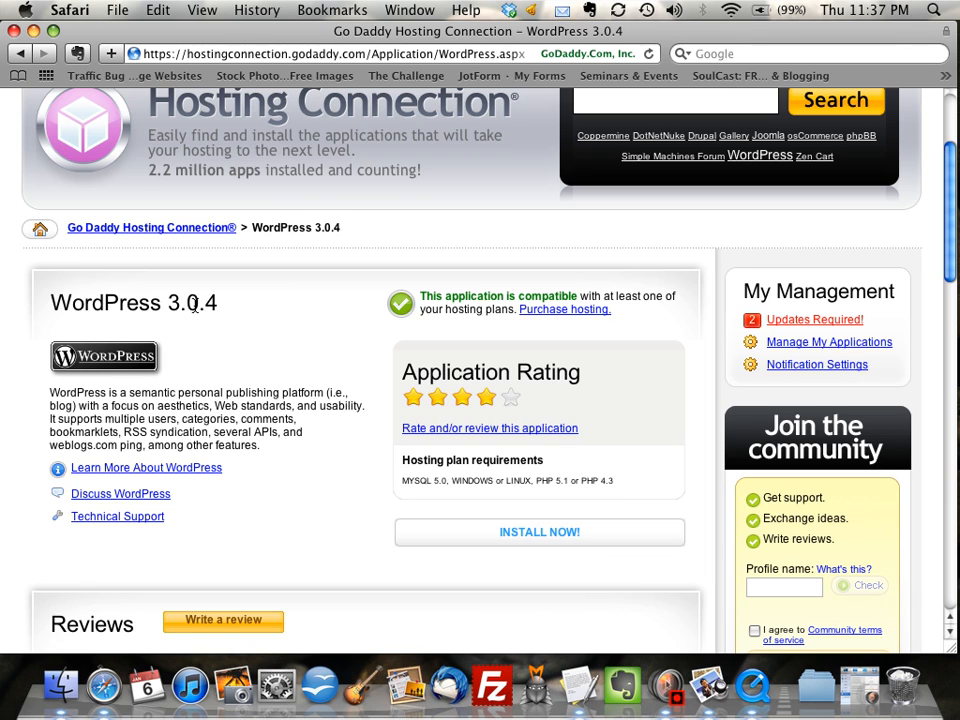
# Start the WordPress 3.0.4 install and choose easytechsite.com as the target domain
pyautogui.click(549, 534)
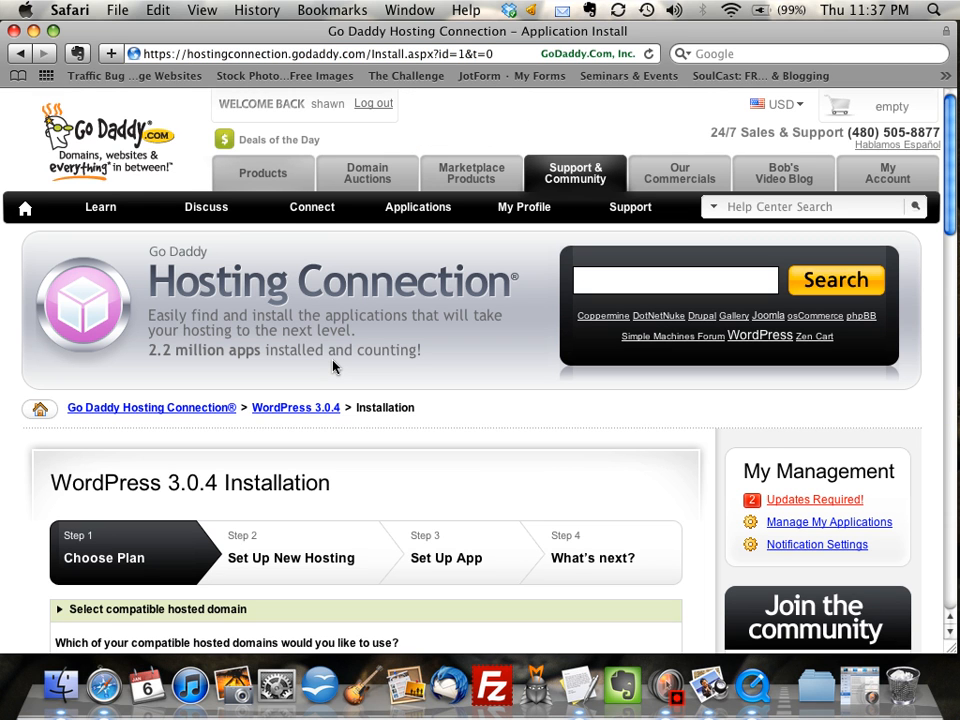
pyautogui.scroll(-5, 403, 388)
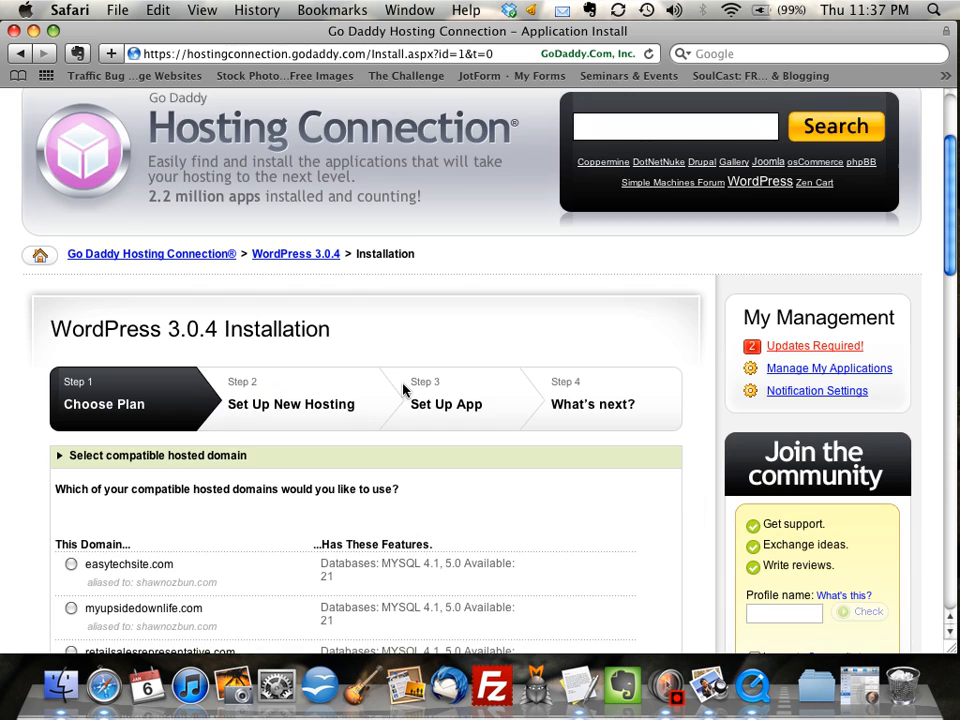
pyautogui.scroll(-3, 403, 388)
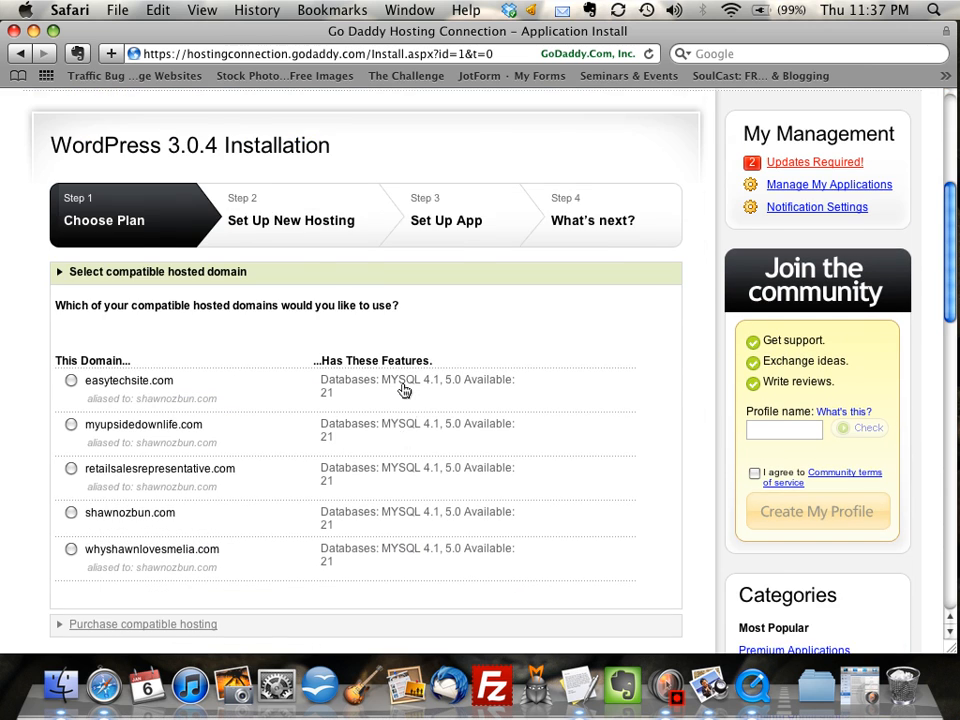
pyautogui.scroll(-1, 403, 388)
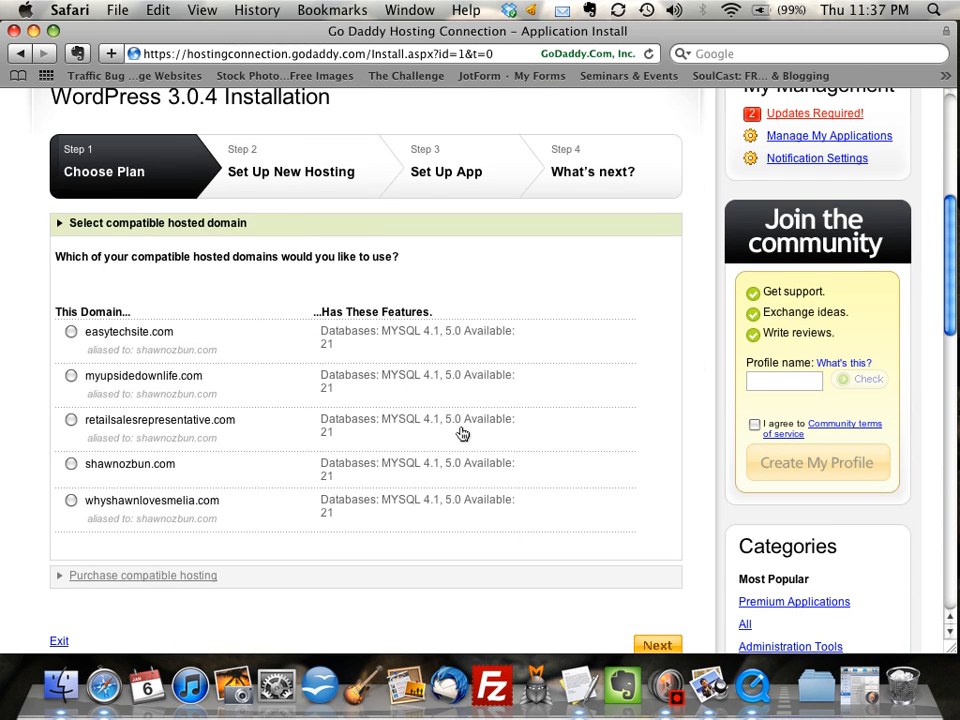
pyautogui.click(72, 334)
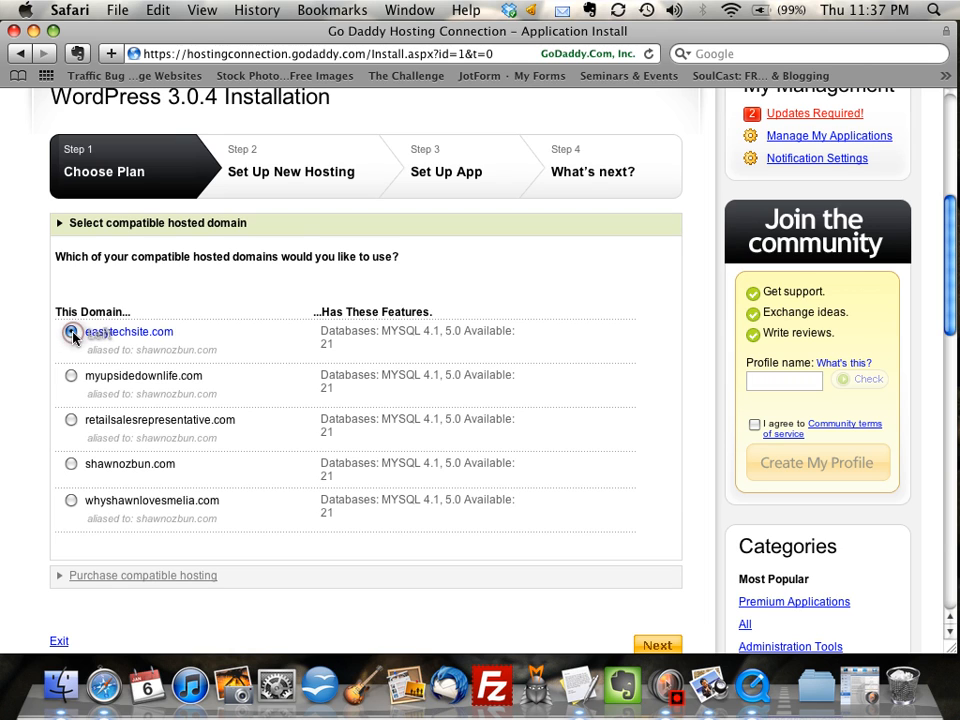
pyautogui.scroll(-1, 380, 400)
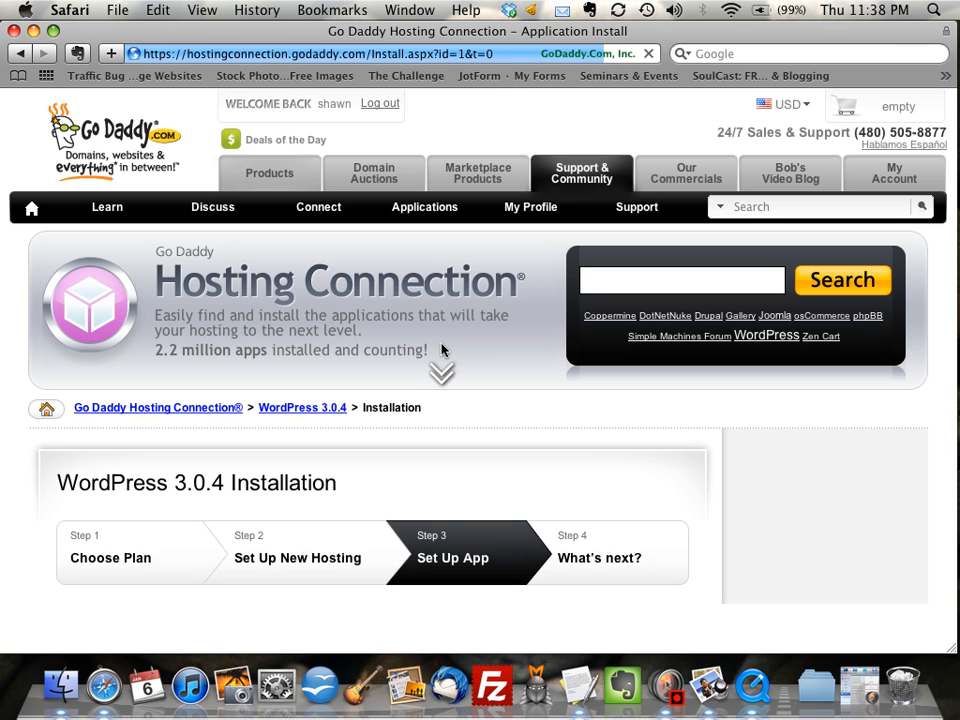
# Enter the database password and repeat it in the Verify password field
pyautogui.scroll(-5, 443, 349)
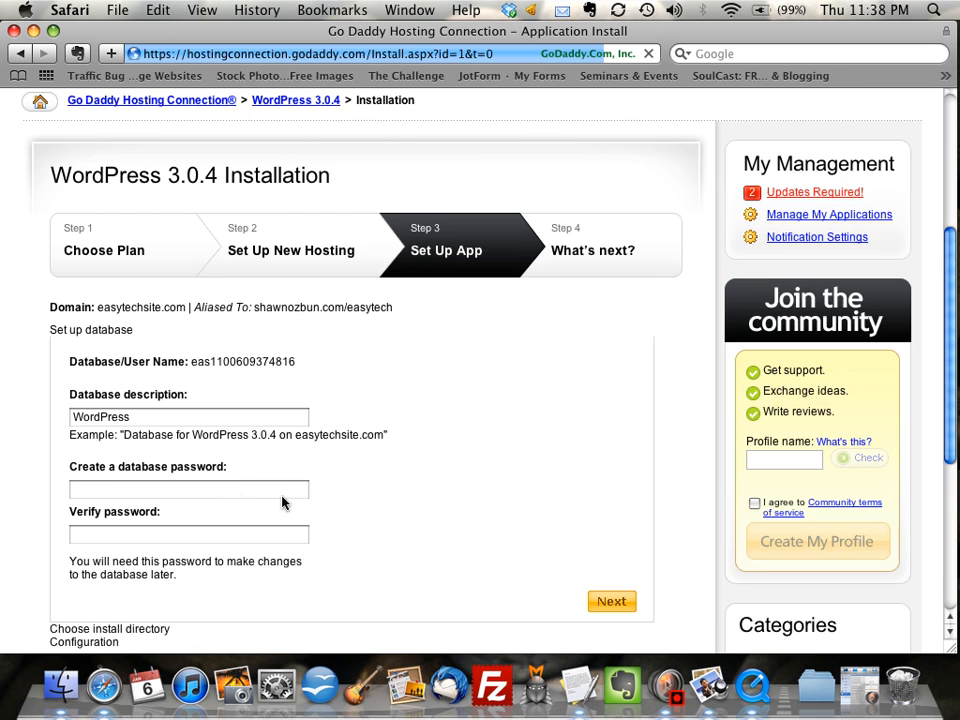
pyautogui.scroll(-2, 281, 501)
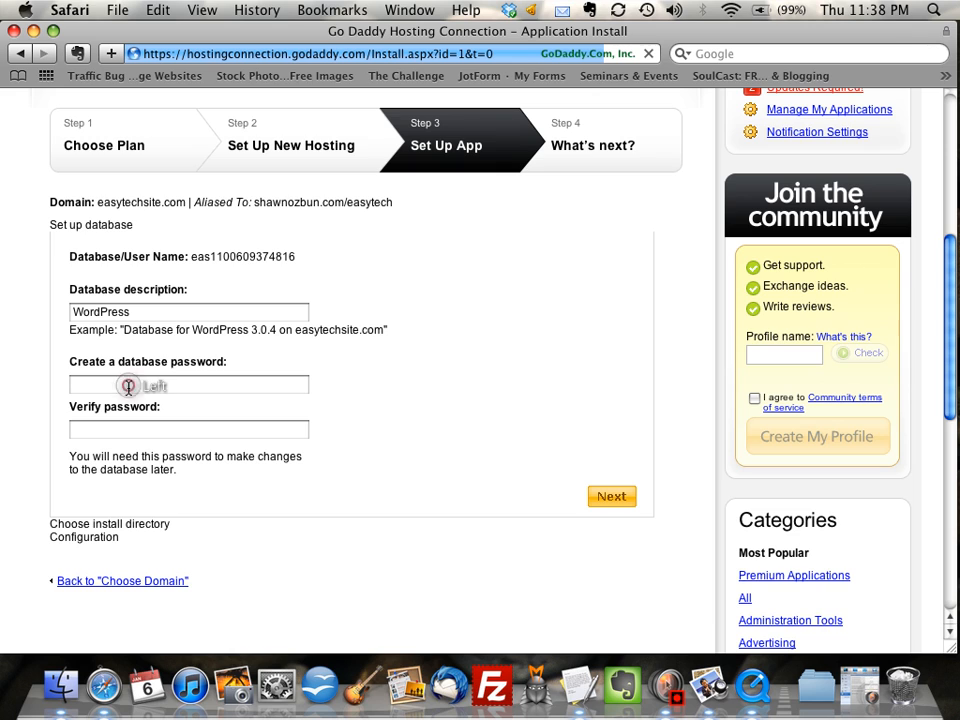
pyautogui.click(128, 387)
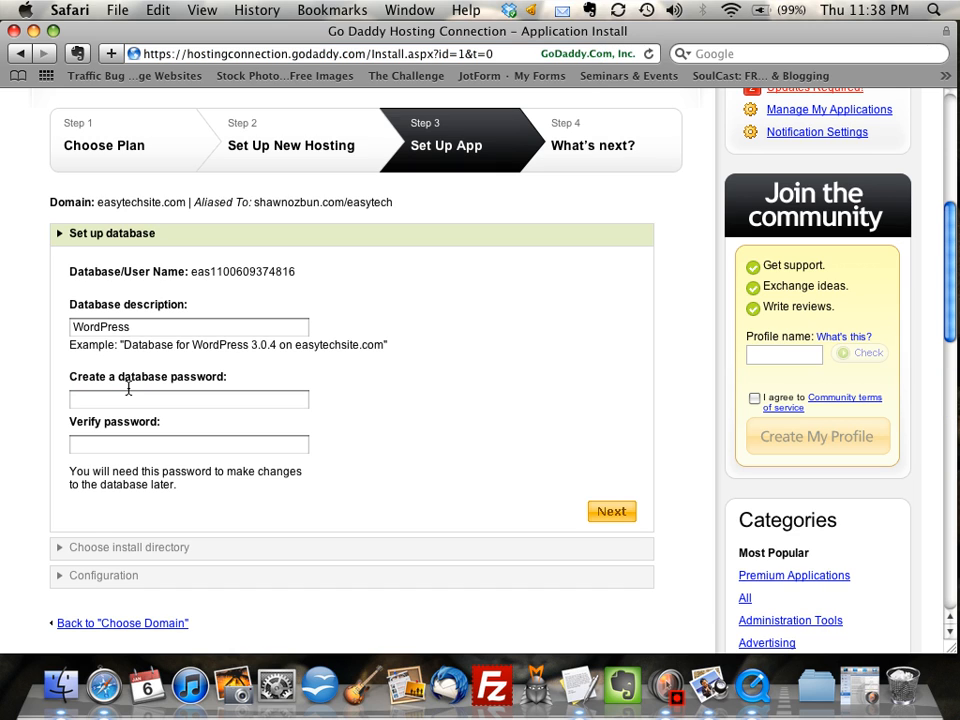
pyautogui.click(119, 397)
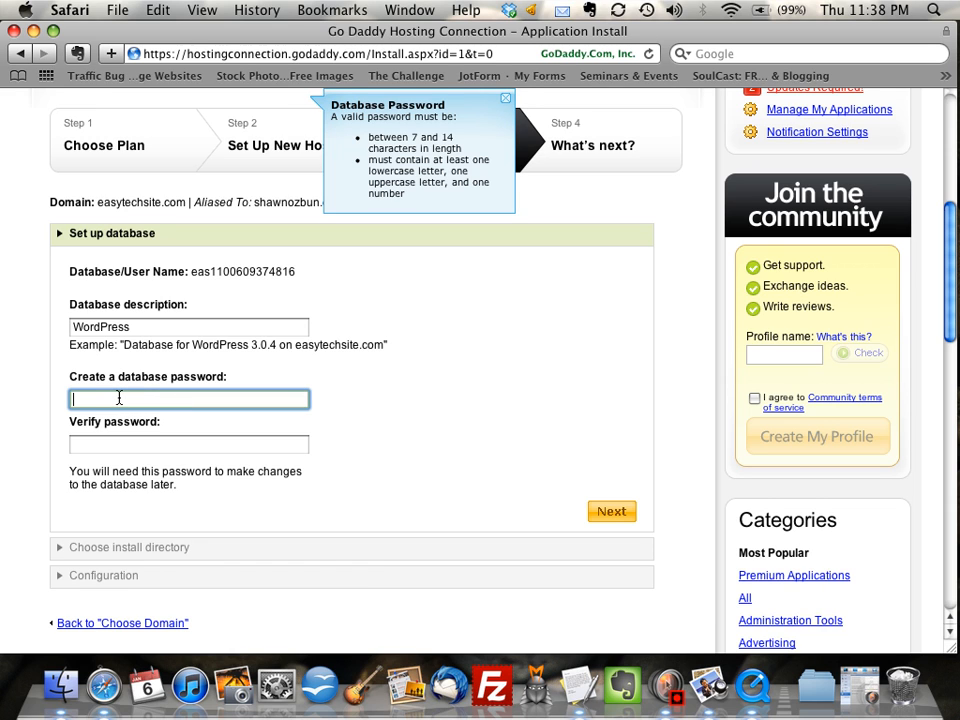
pyautogui.write('abcdefgh')
pyautogui.press('Tab')
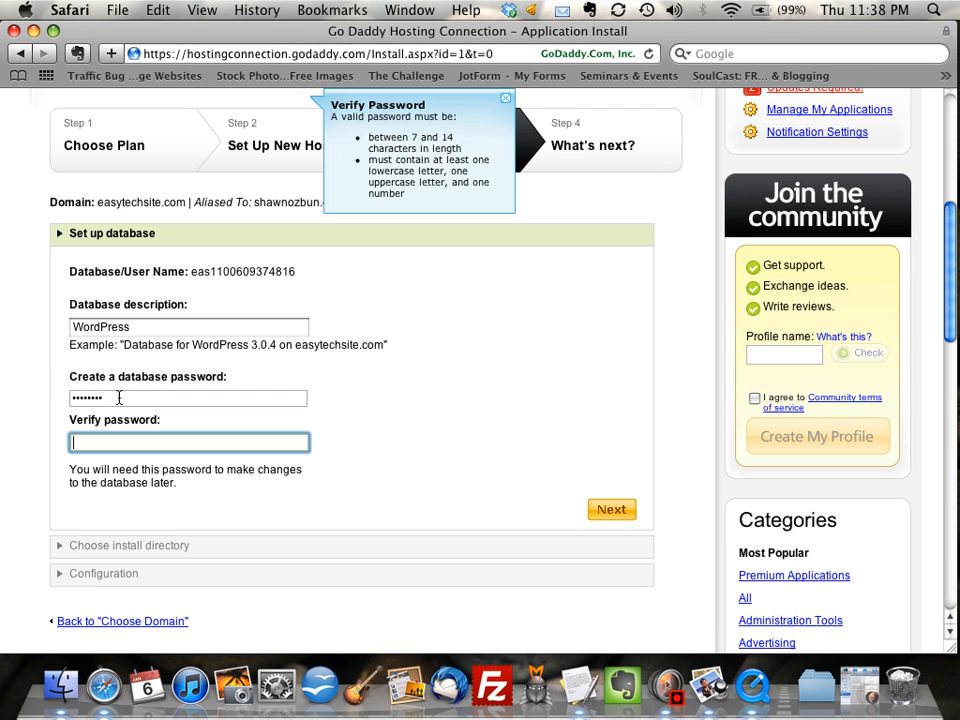
pyautogui.write('abcdefgh')
# Submit the database settings, then clear the 'wordpress' folder to install at the site root
pyautogui.click(615, 512)
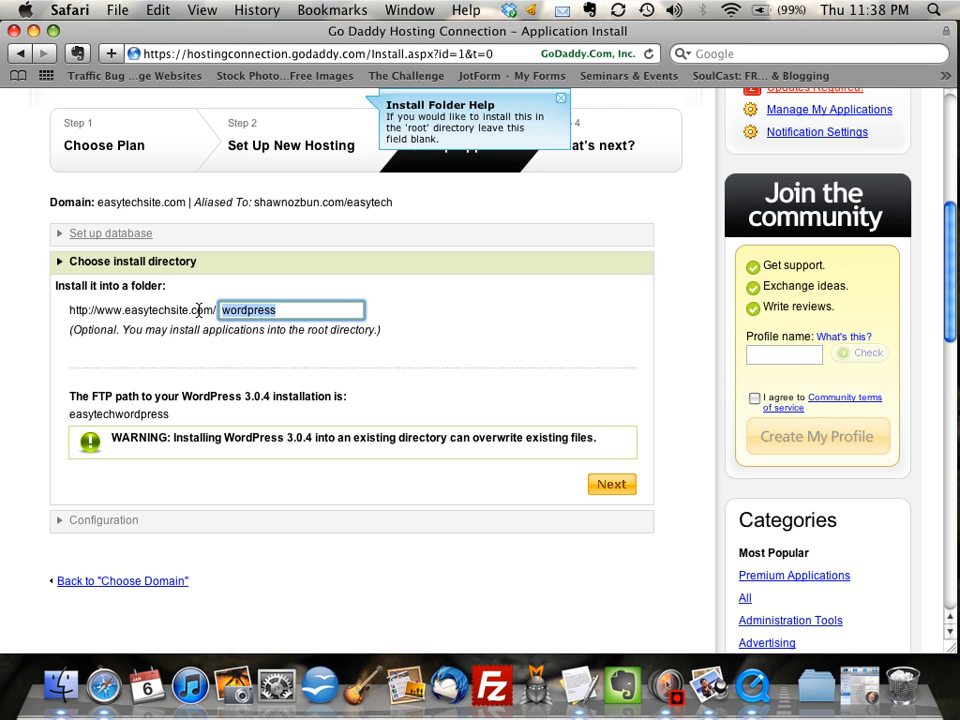
pyautogui.click(285, 309)
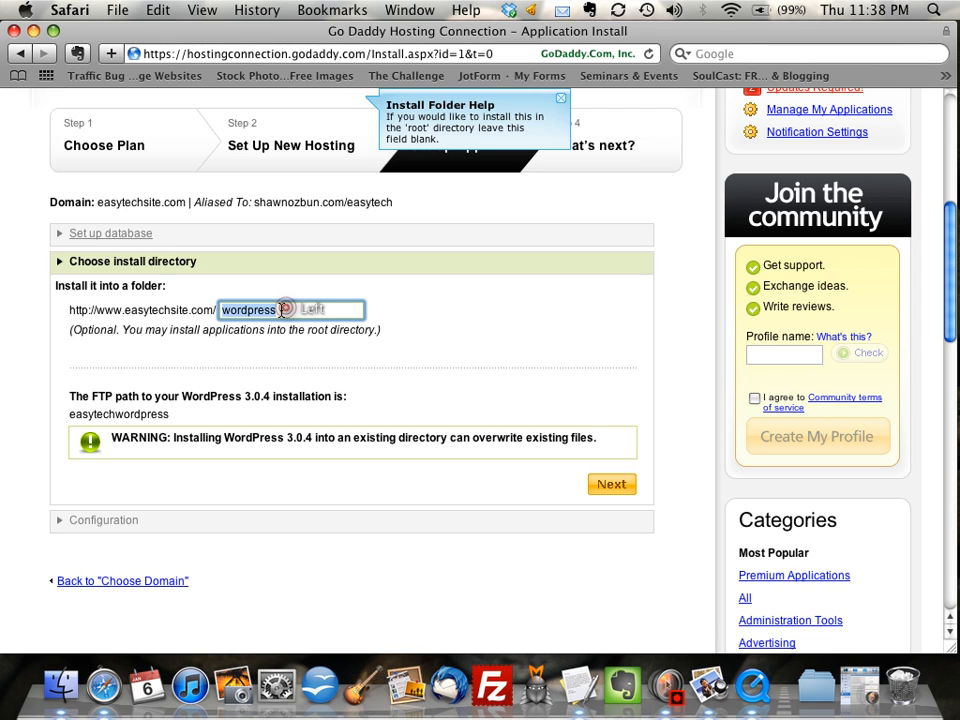
pyautogui.doubleClick(241, 310)
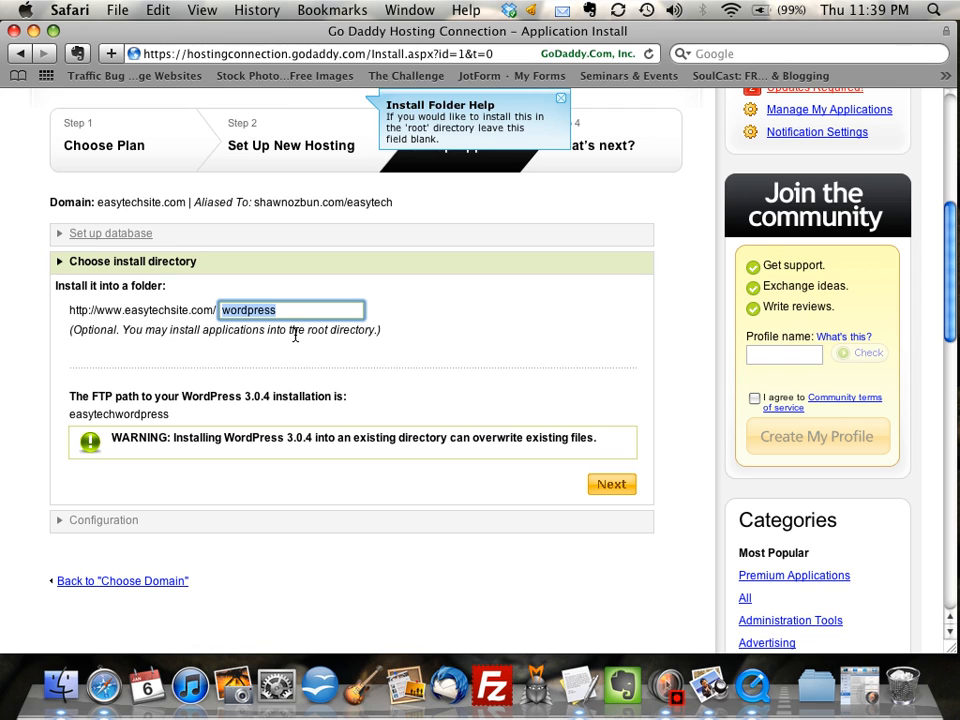
pyautogui.press('BackSpace')
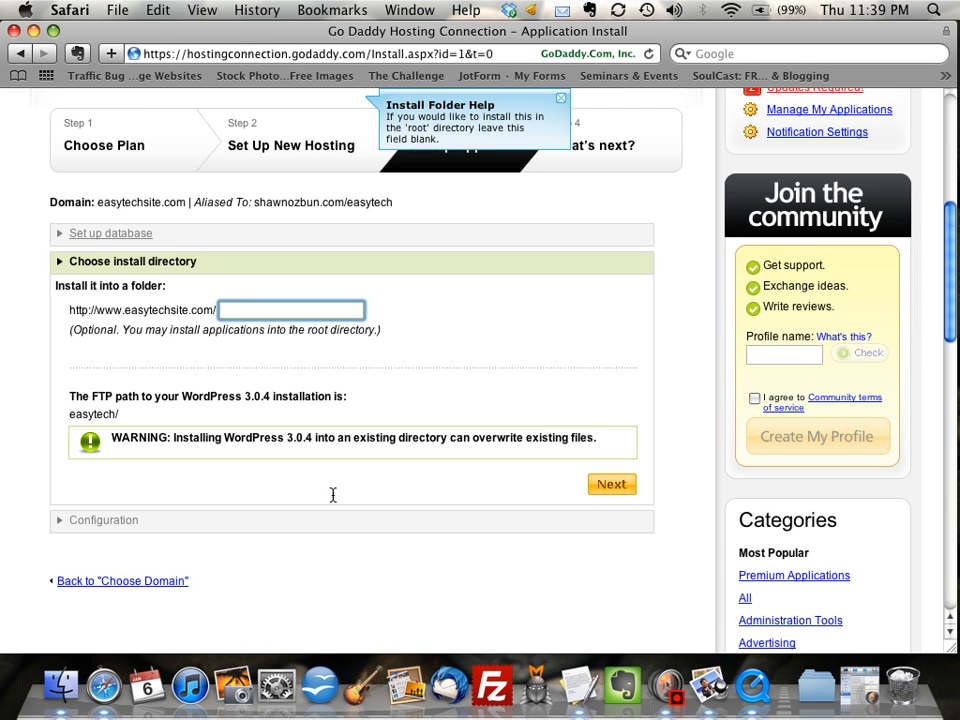
pyautogui.click(613, 486)
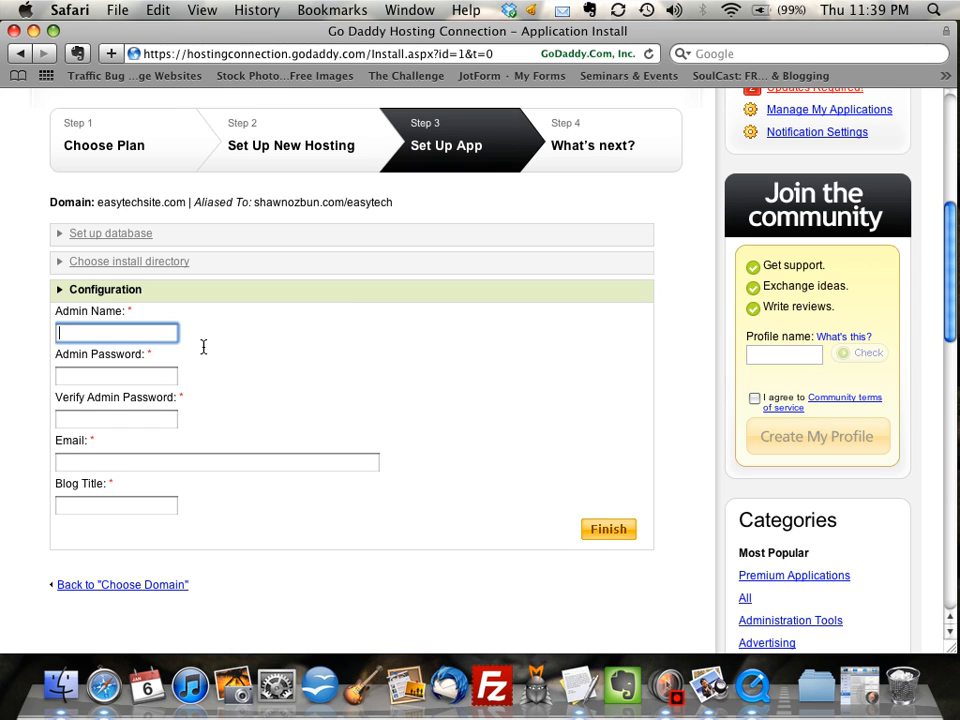
# Fill in the admin name, matching admin passwords, e-mail and blog title 'EasyTech', then finish
pyautogui.write('sozbun')
pyautogui.press('Tab')
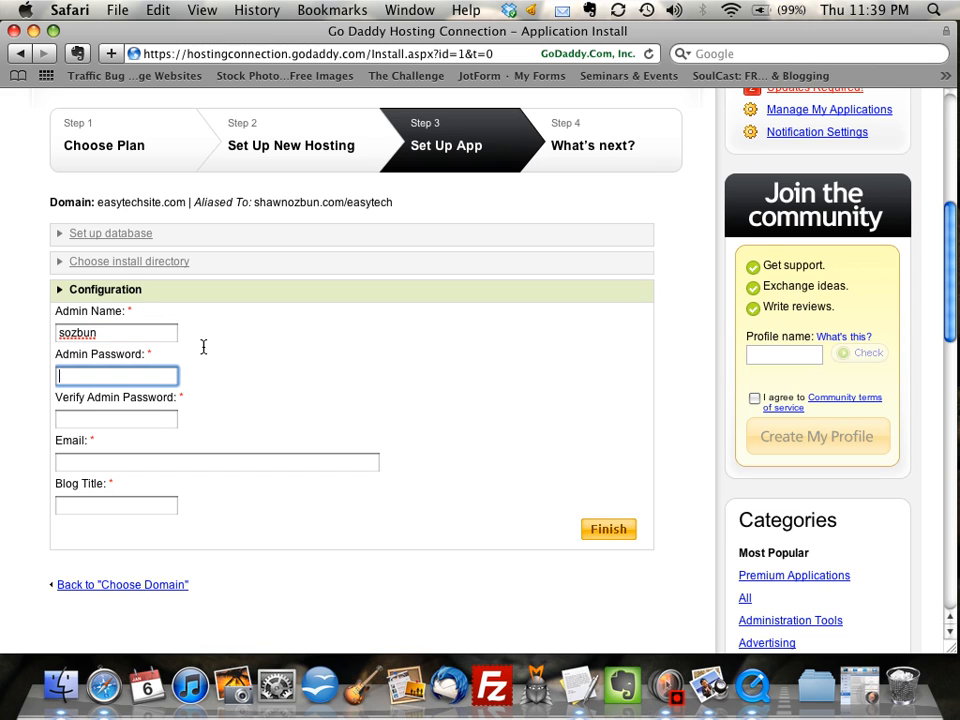
pyautogui.write('********')
pyautogui.press('Tab')
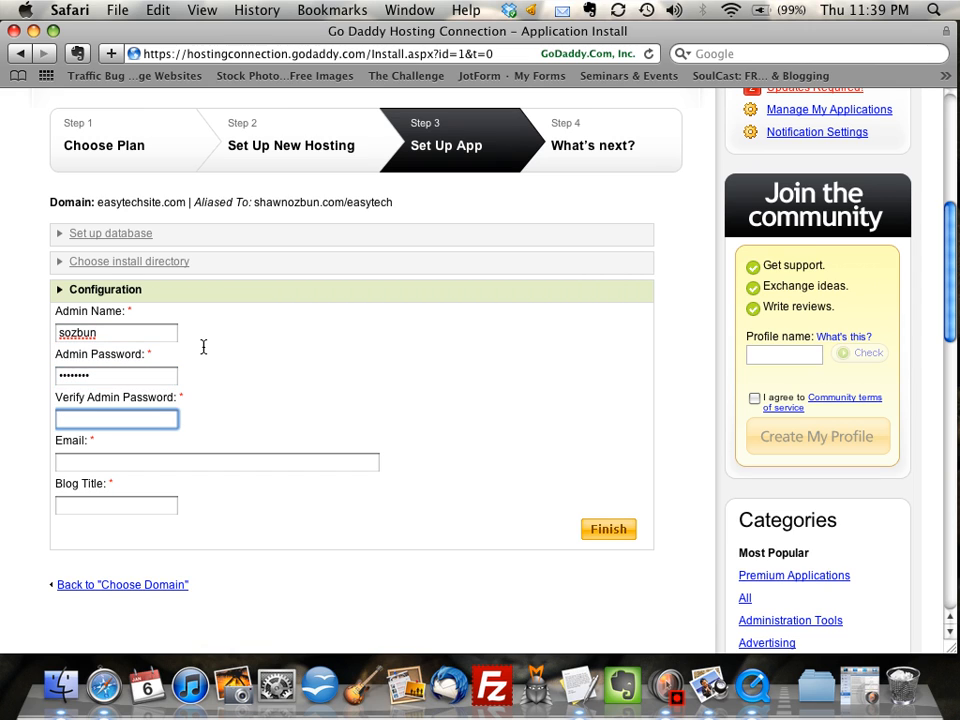
pyautogui.write('********')
pyautogui.press('Tab')
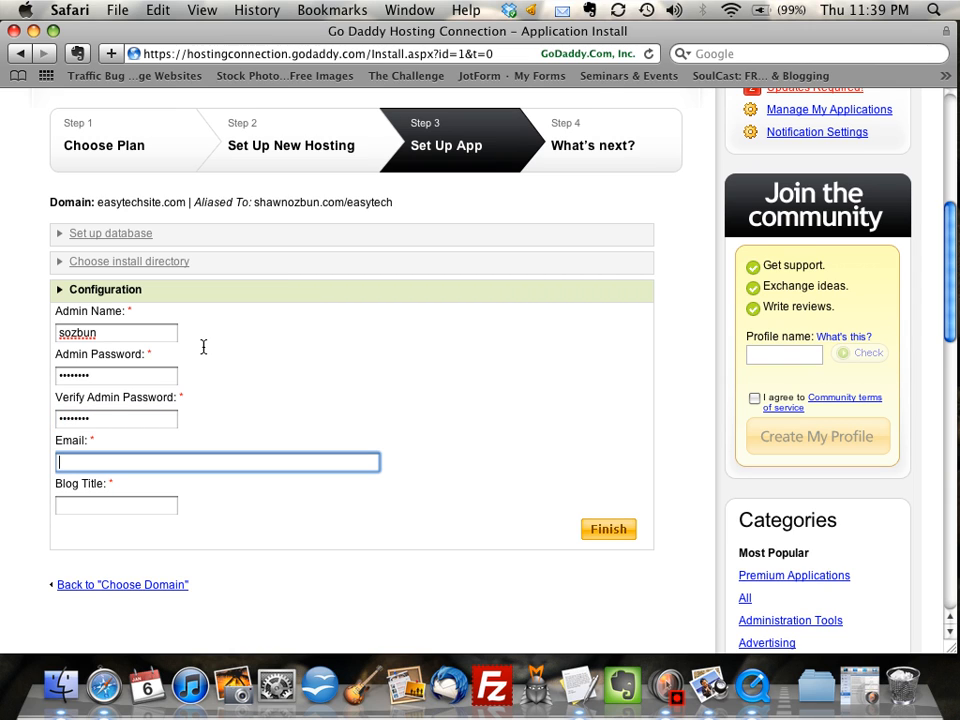
pyautogui.write('easytechsite')
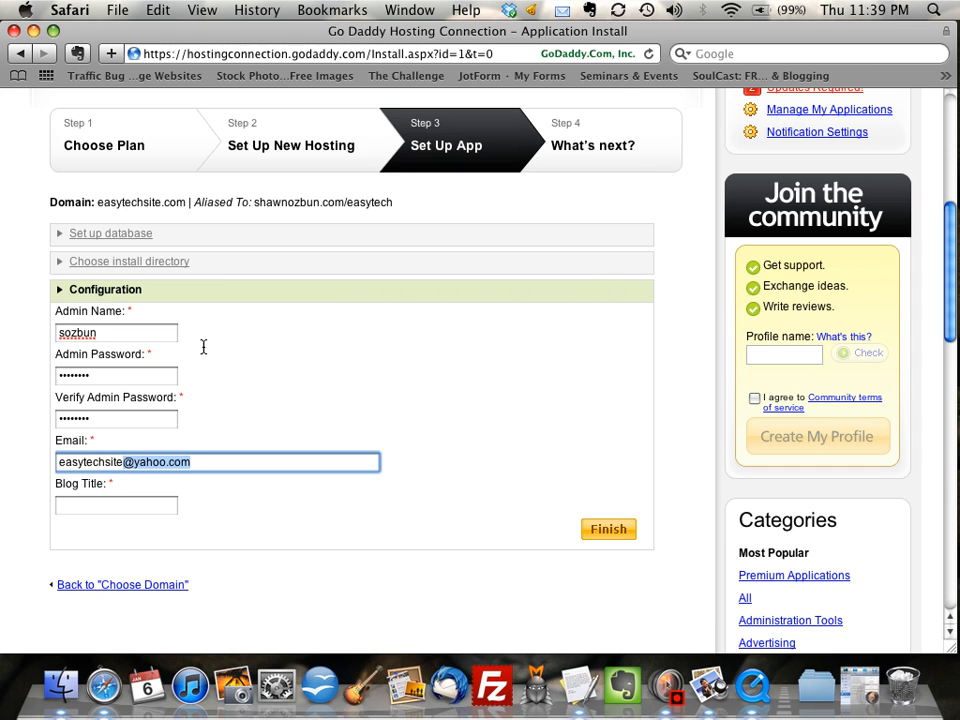
pyautogui.press('Tab')
pyautogui.write('easytech')
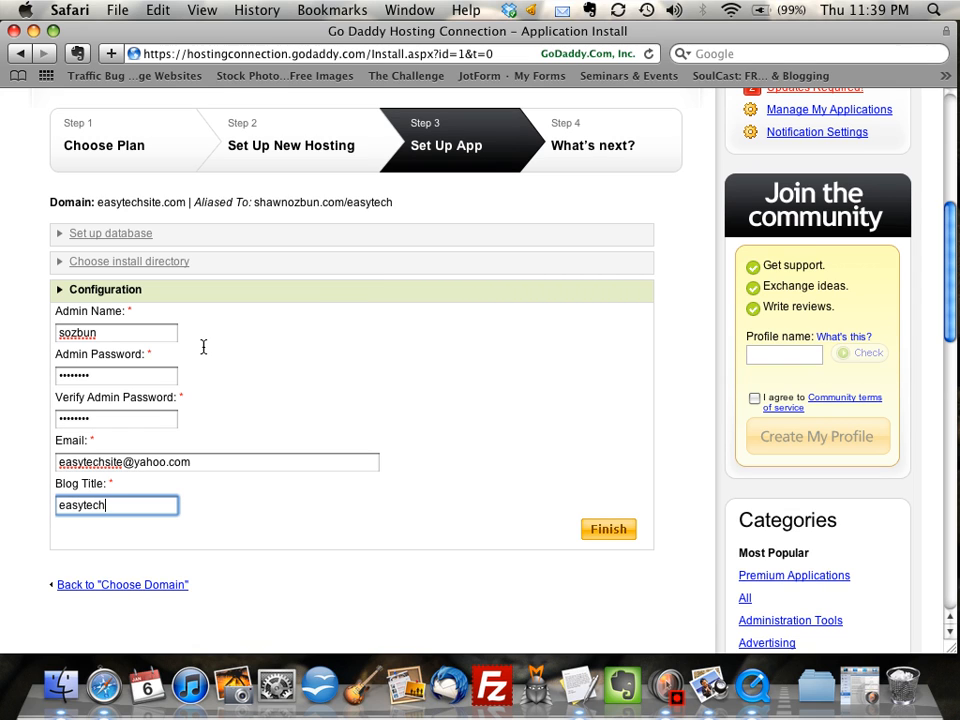
pyautogui.press('BackSpace')
pyautogui.press('BackSpace')
pyautogui.press('BackSpace')
pyautogui.press('BackSpace')
pyautogui.press('BackSpace')
pyautogui.press('BackSpace')
pyautogui.press('BackSpace')
pyautogui.press('BackSpace')
pyautogui.write('EasyTech')
pyautogui.click(603, 535)
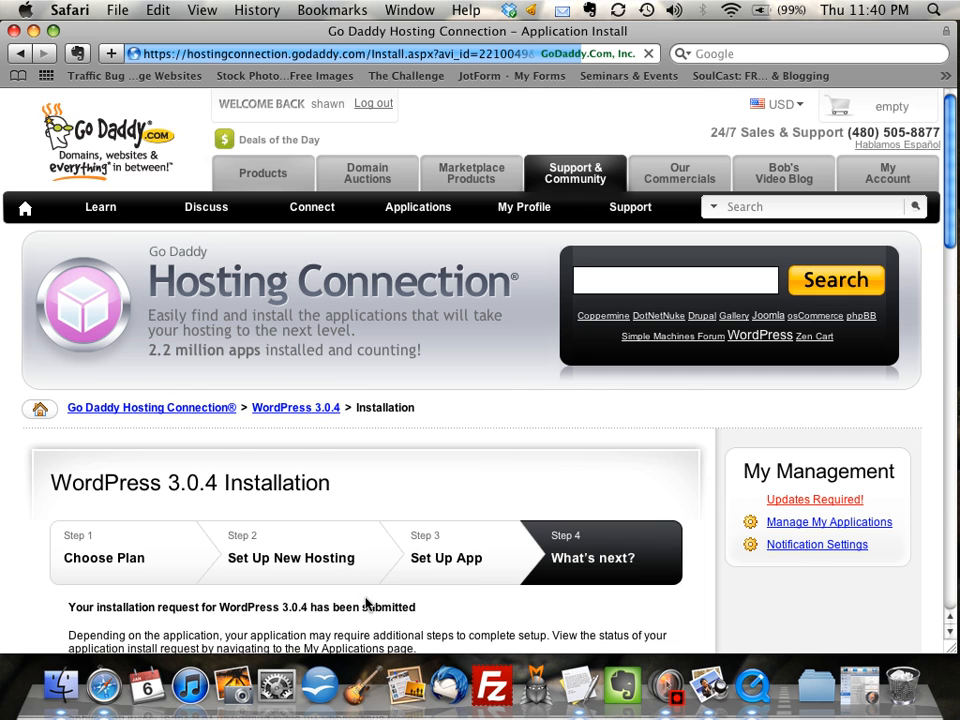
# Review the submission confirmation and go to Manage My Applications
pyautogui.scroll(-5, 455, 565)
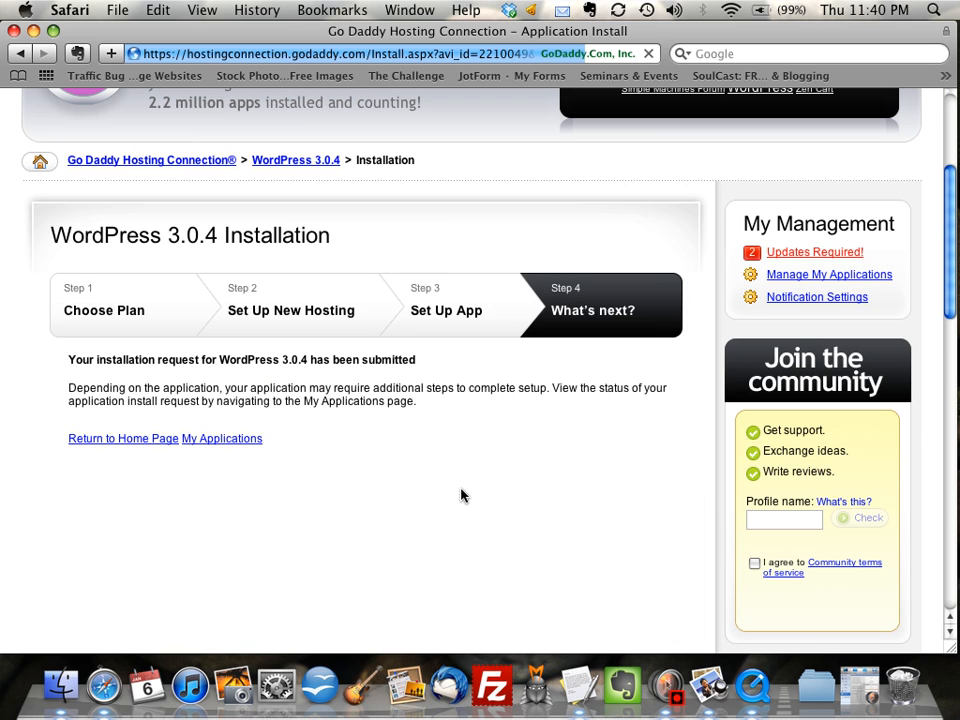
pyautogui.scroll(4, 461, 495)
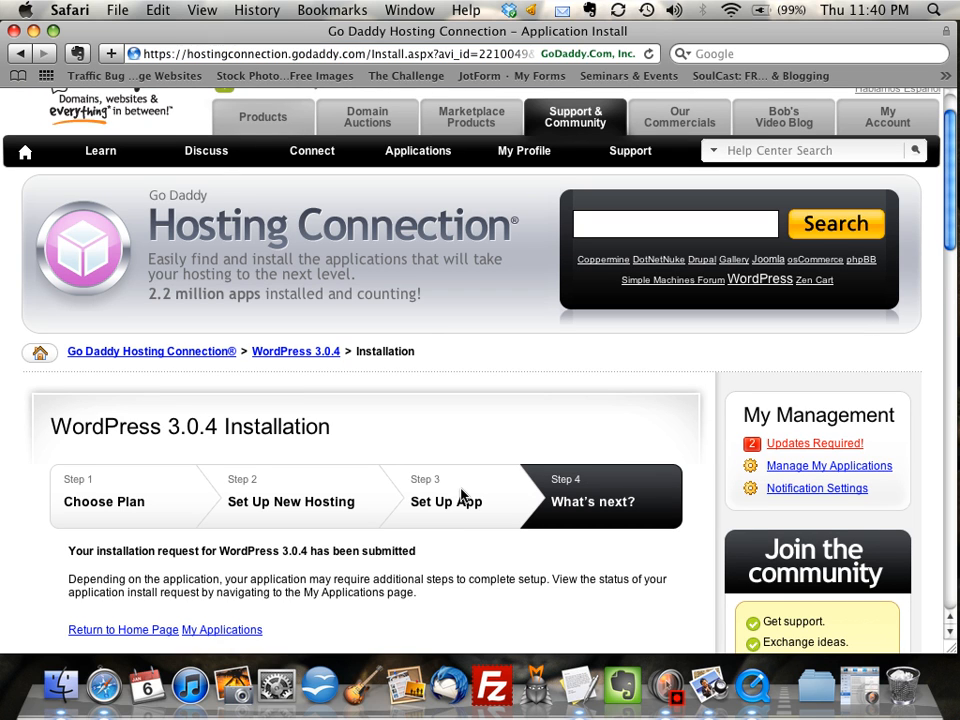
pyautogui.scroll(-1, 462, 493)
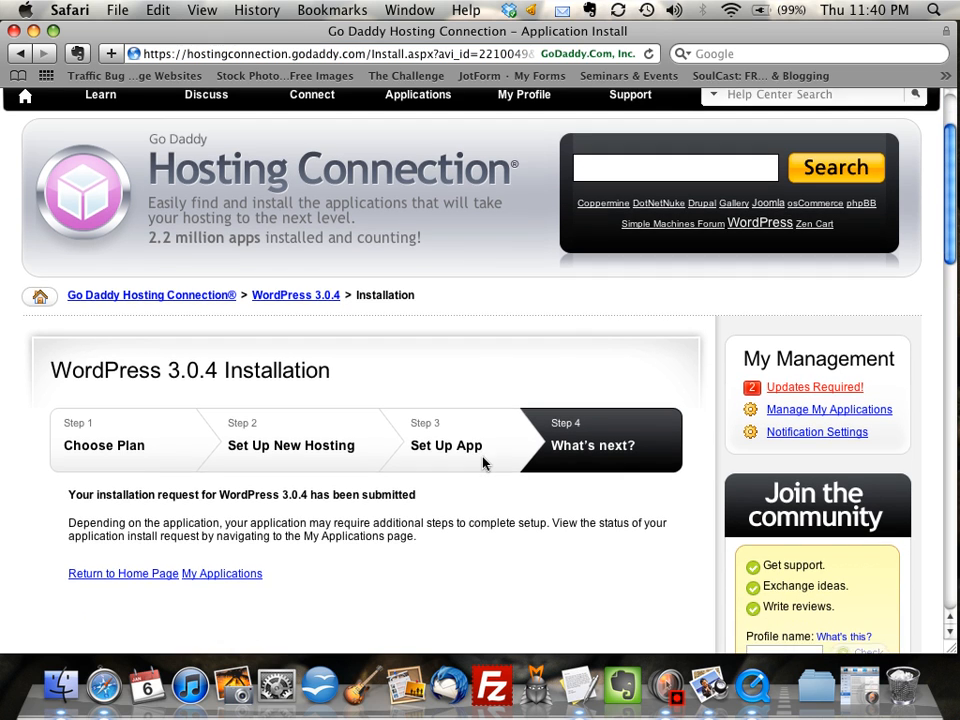
pyautogui.scroll(-1, 484, 460)
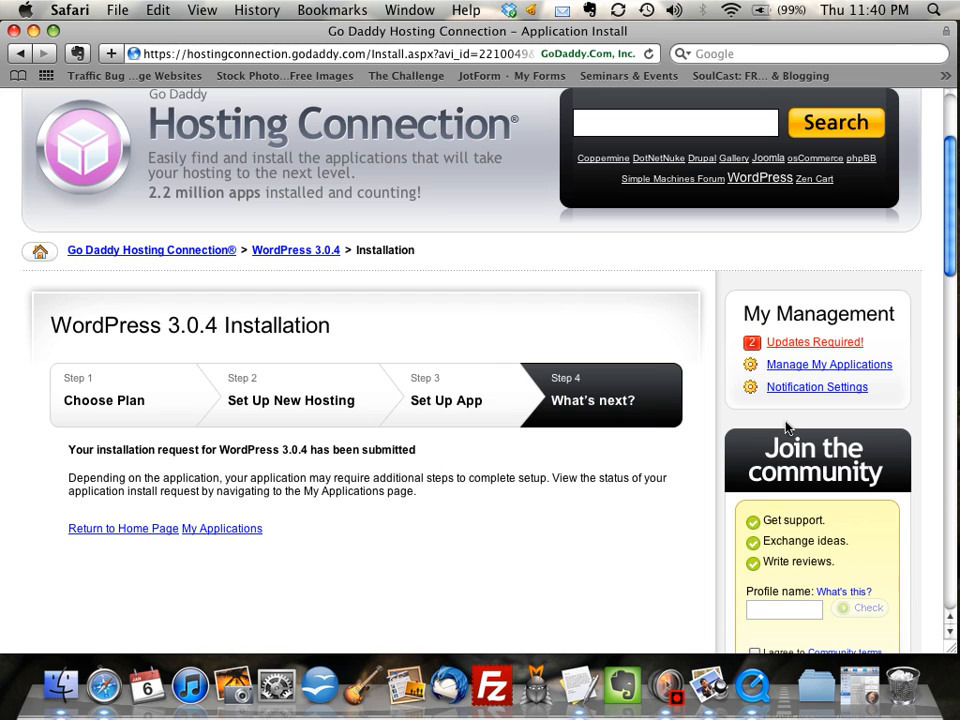
pyautogui.click(825, 365)
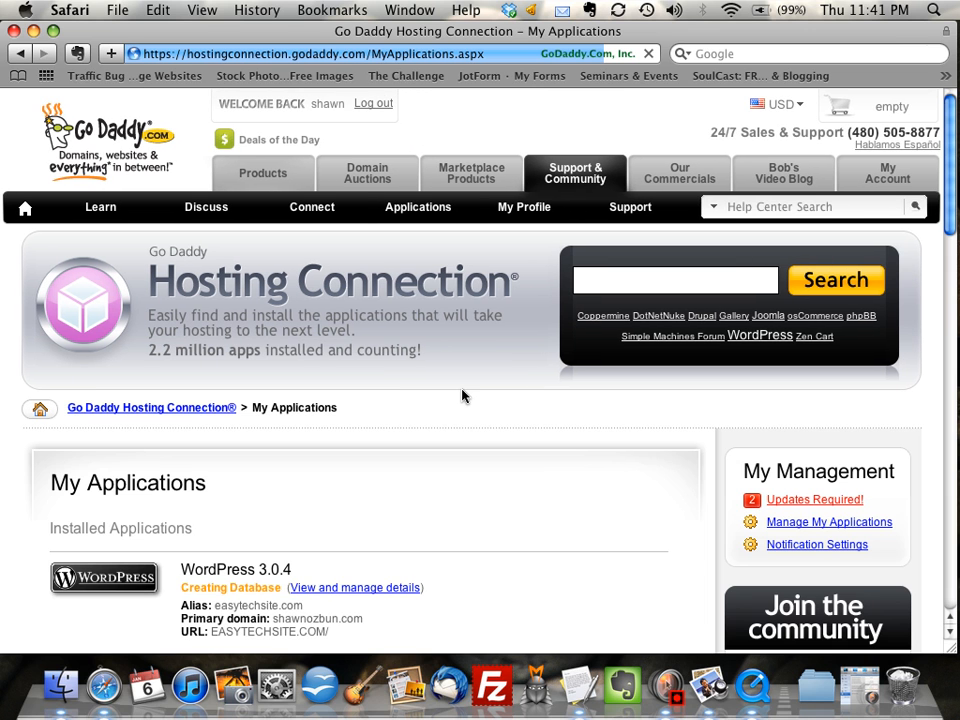
# Scroll My Applications to check the easytechsite.com WordPress 3.0.4 install shows Creating Database
pyautogui.scroll(-2, 527, 418)
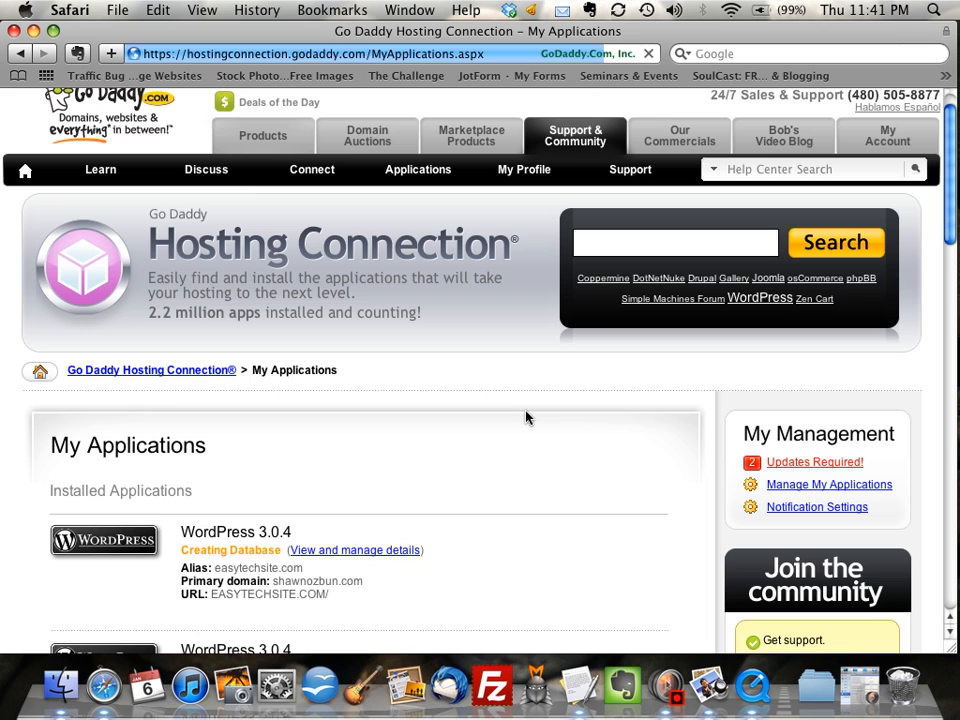
pyautogui.scroll(-3, 527, 418)
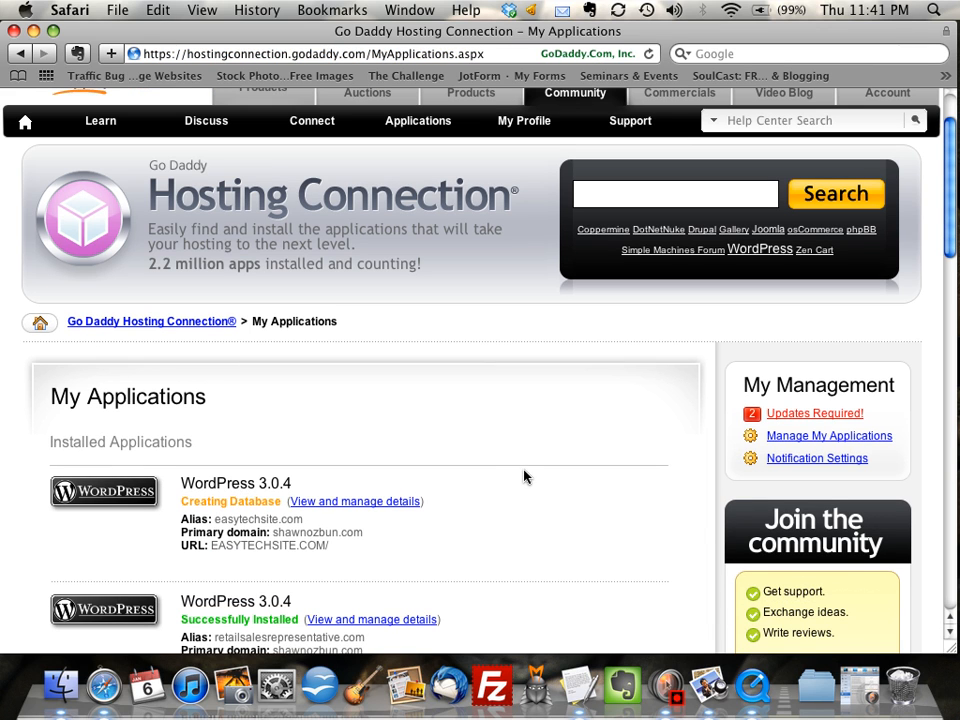
pyautogui.scroll(-8, 524, 476)
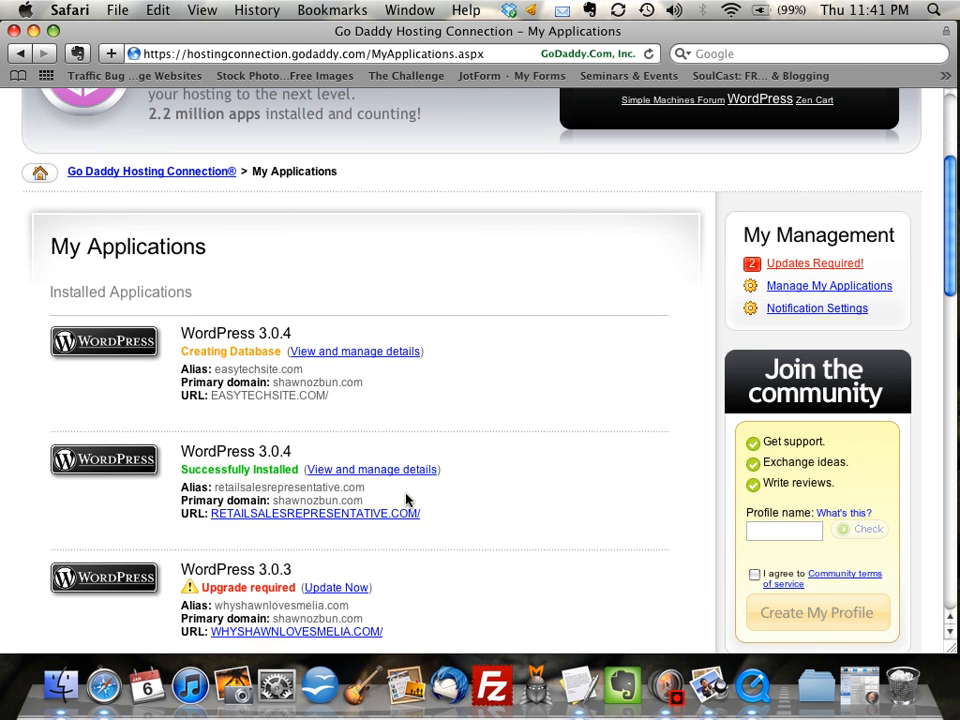
pyautogui.scroll(1, 429, 538)
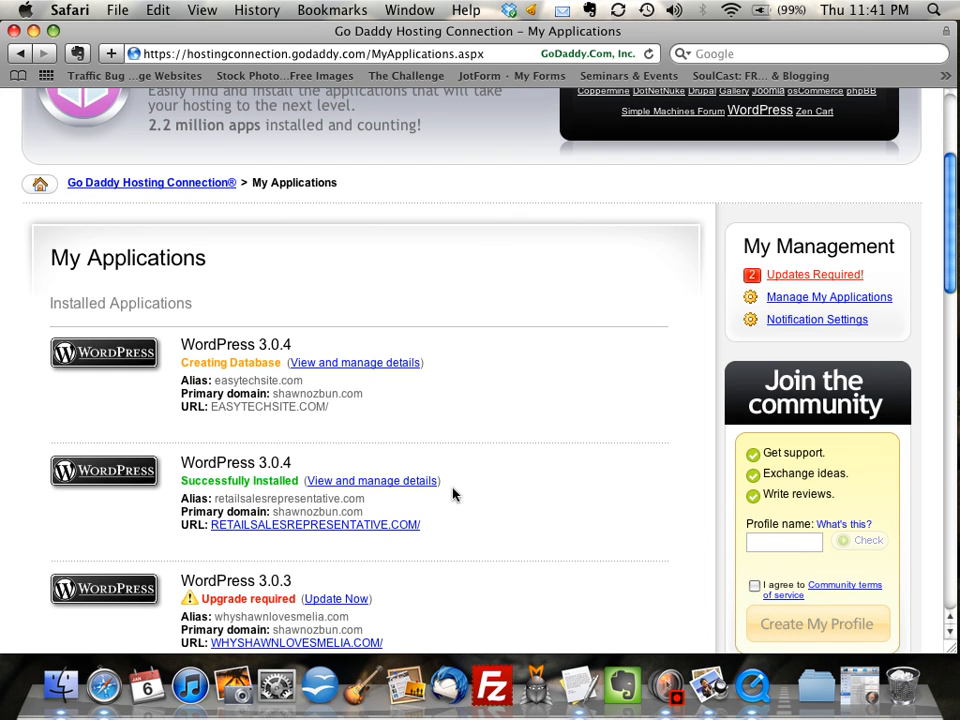
pyautogui.scroll(5, 469, 491)
pyautogui.scroll(-1, 469, 491)
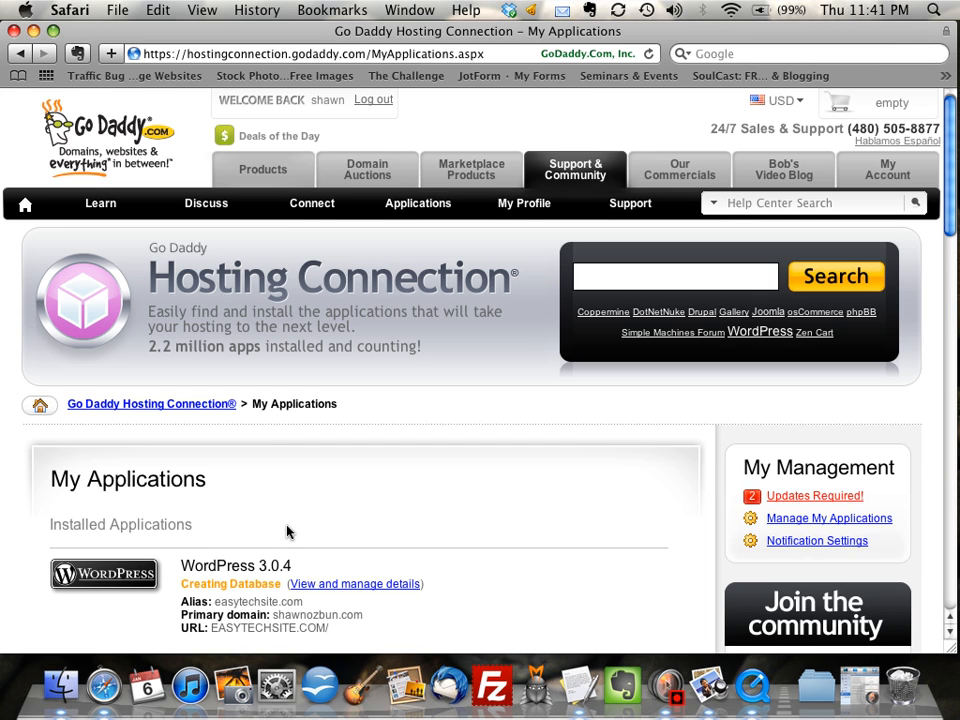
# Open My Account and scroll through its domains, products and recent orders
pyautogui.click(868, 176)
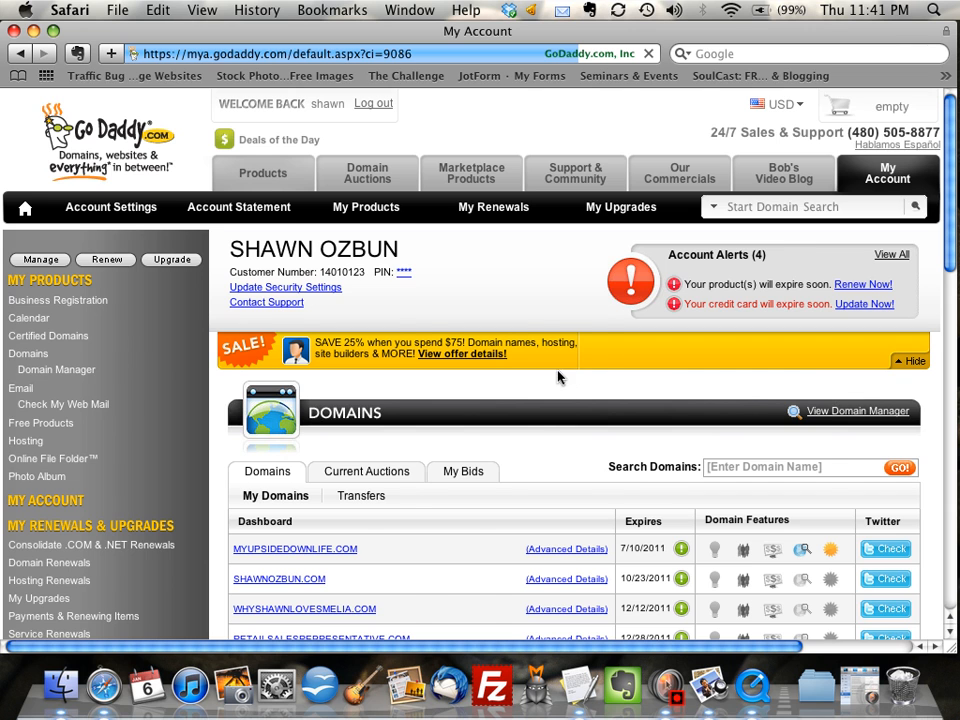
pyautogui.scroll(-15, 559, 377)
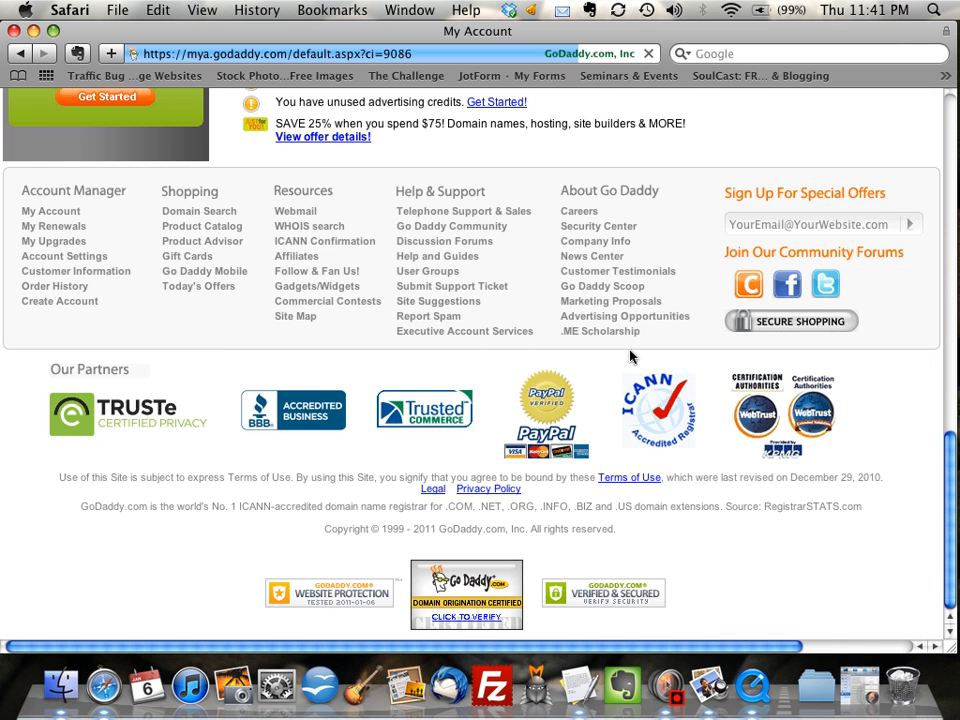
pyautogui.scroll(5, 655, 390)
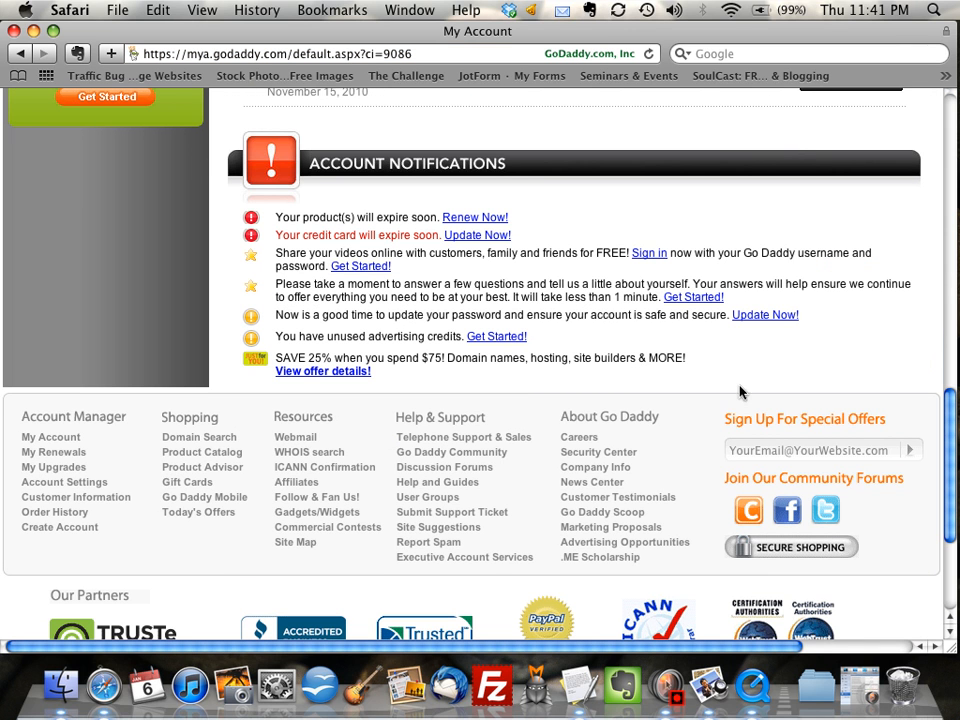
pyautogui.scroll(10, 741, 390)
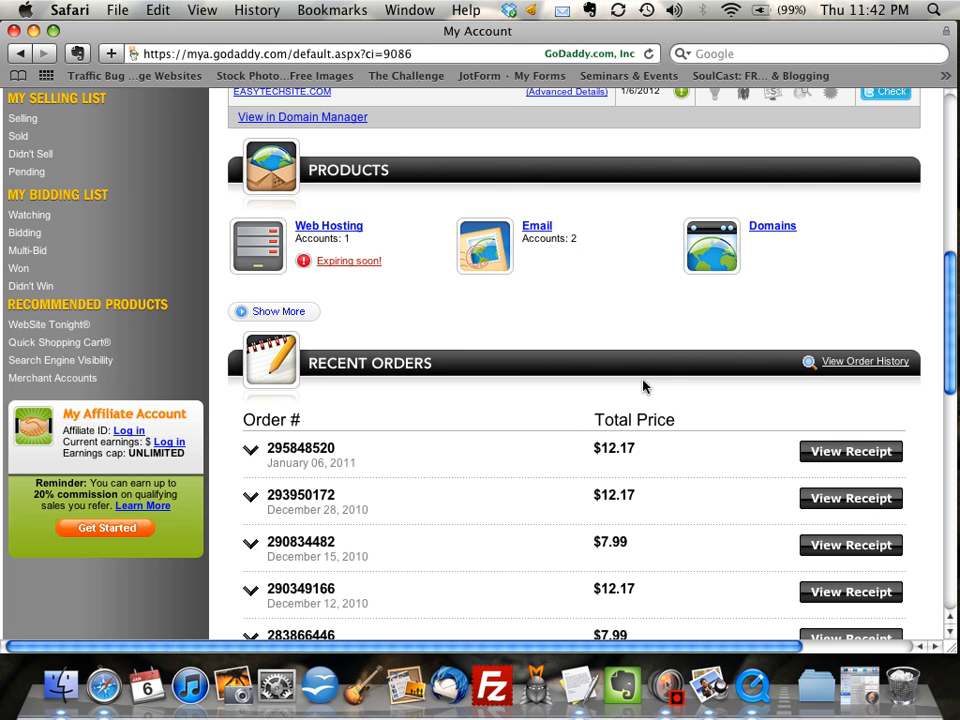
pyautogui.scroll(3, 621, 339)
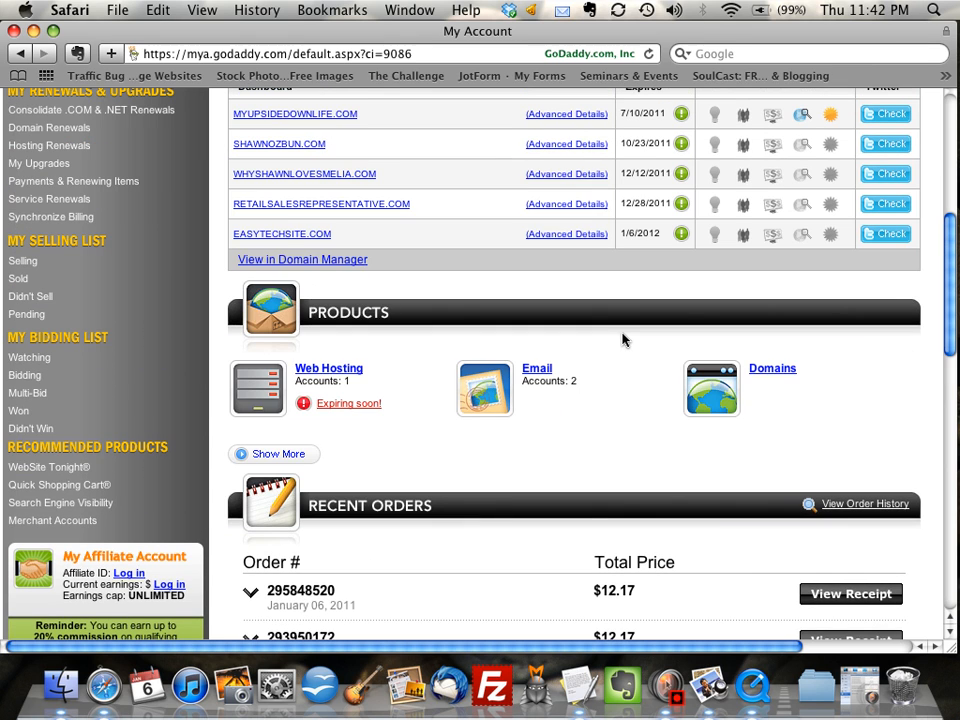